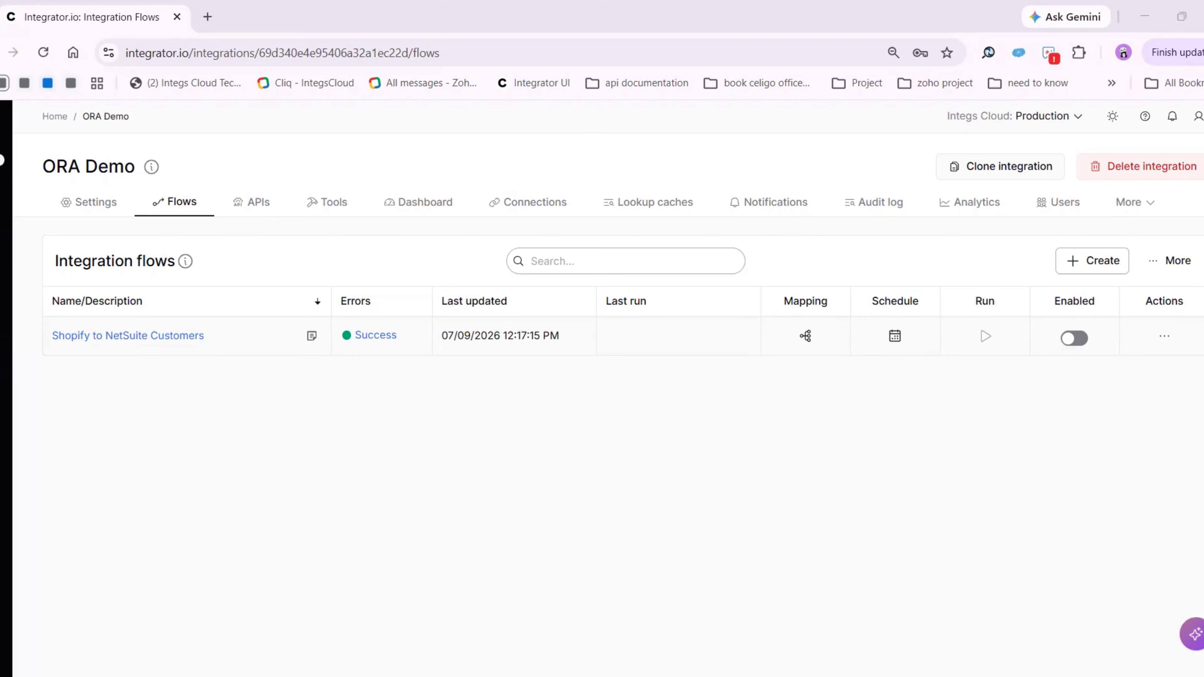
Open Celigo Ora and enter a prompt for a Shopify-to-NetSuite customer flow named "ORA - Sync Shopify Customer to NetSuite Customer (ADD/UPDATE)" in ORA Demo
click(1138, 634)
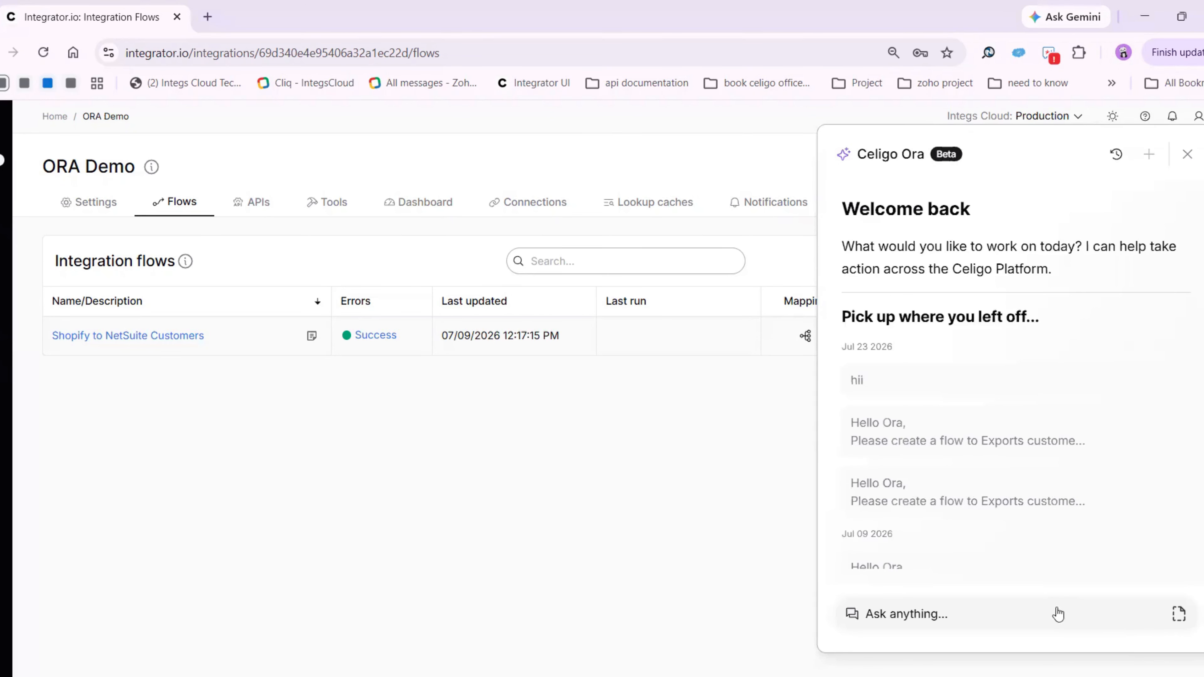
click(1056, 613)
key(ctrl+v)
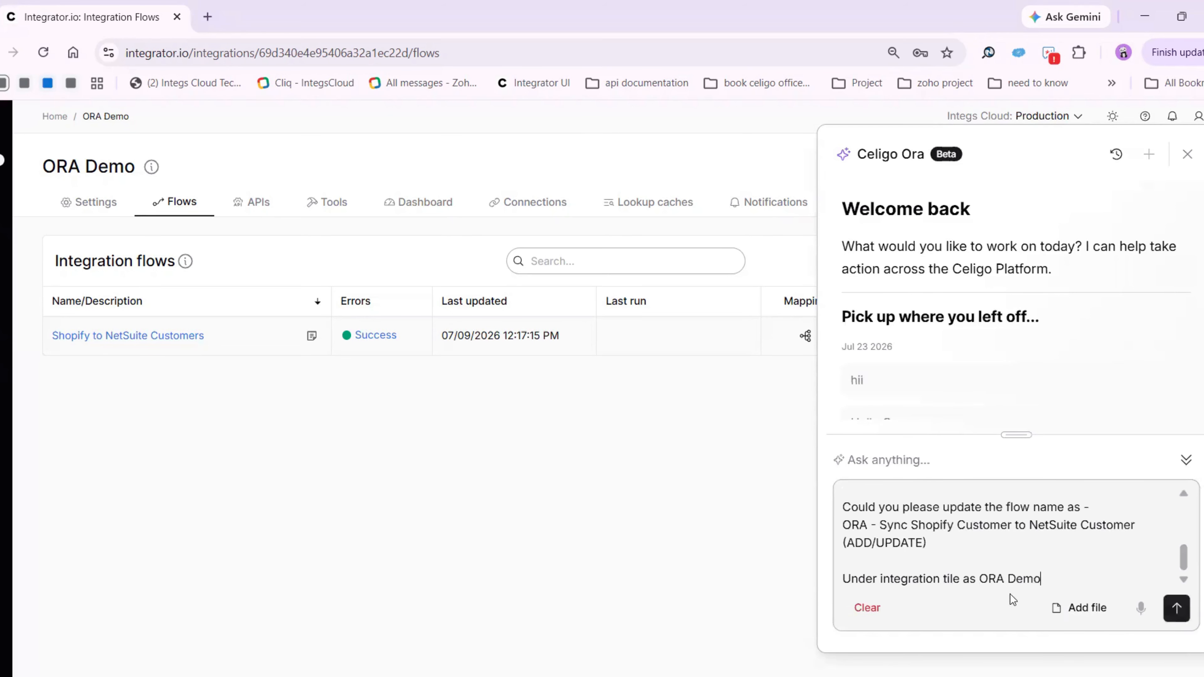
Review the drafted prompt from start to end, checking the requested operations, both connection IDs, the flow name and the integration tile
scroll(998, 557, up, 5)
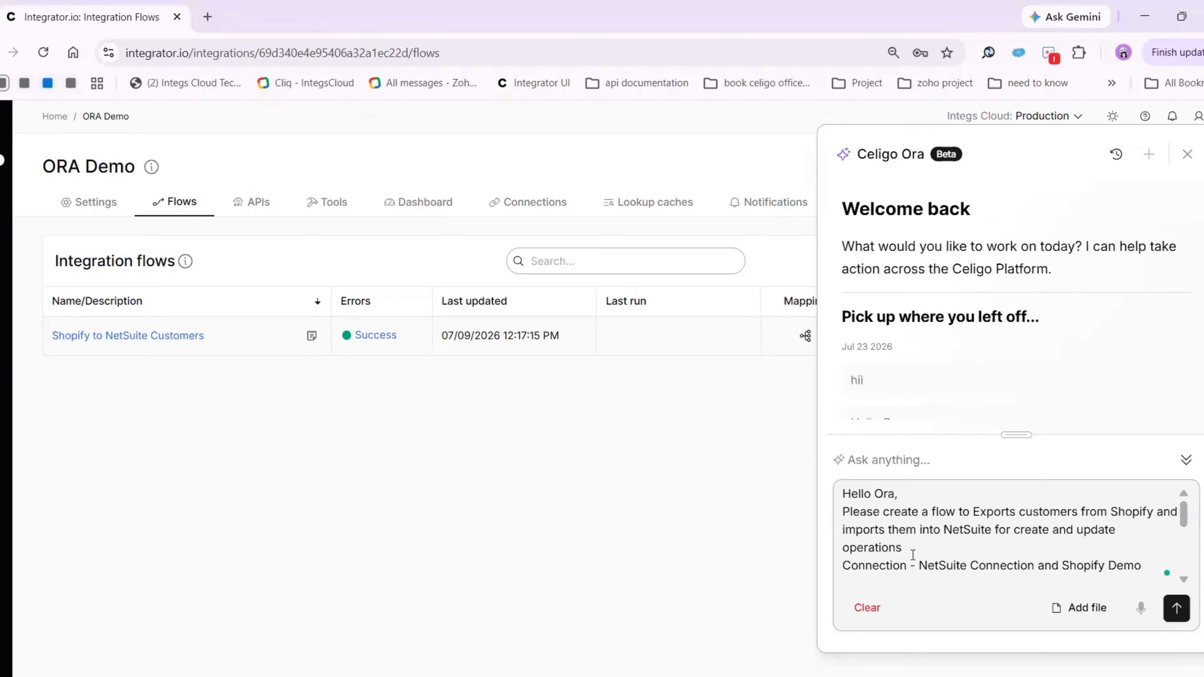
text(NetSuite connection - 6968a7e022aed22de97dfb48 Shopify connection - 67dd0822da438aa8ec806323 Please use connection as shown above)
scroll(926, 542, up, 1)
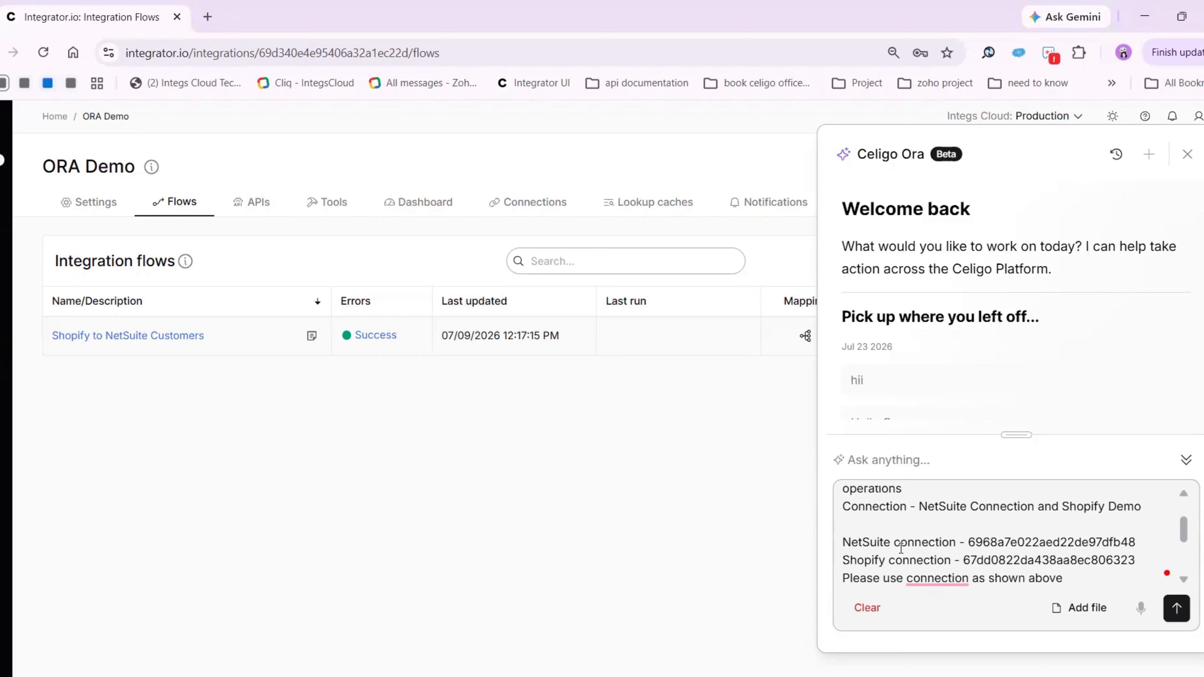
scroll(901, 548, down, 1)
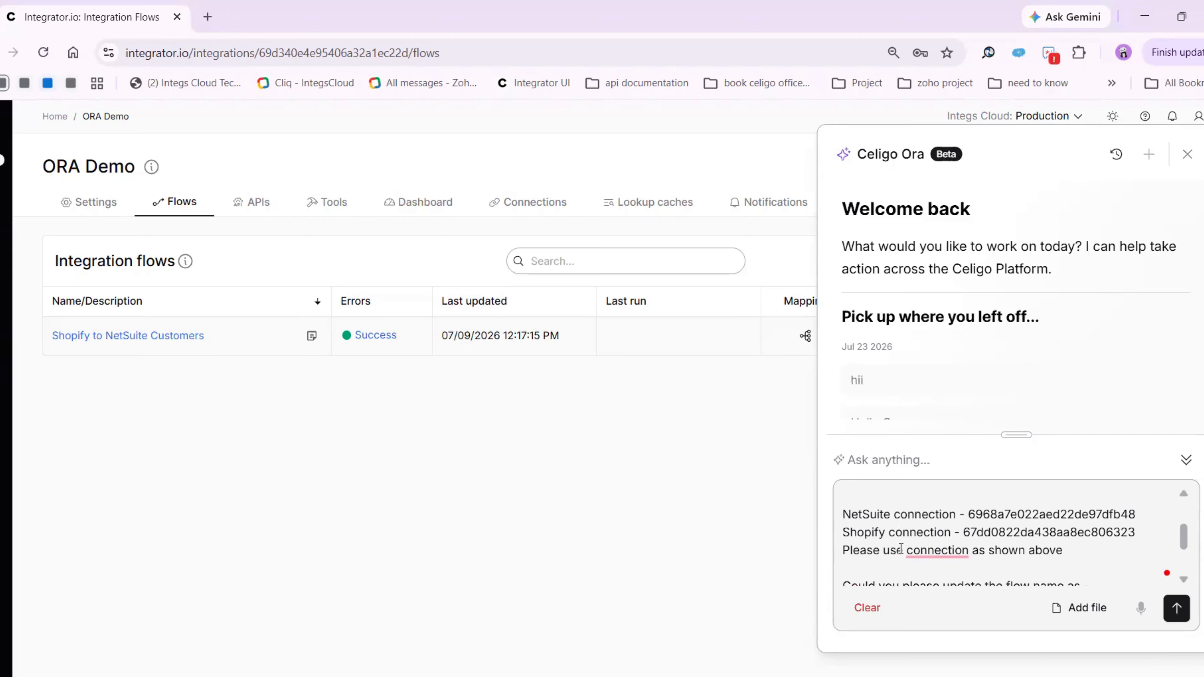
double_click(1012, 520)
double_click(1012, 531)
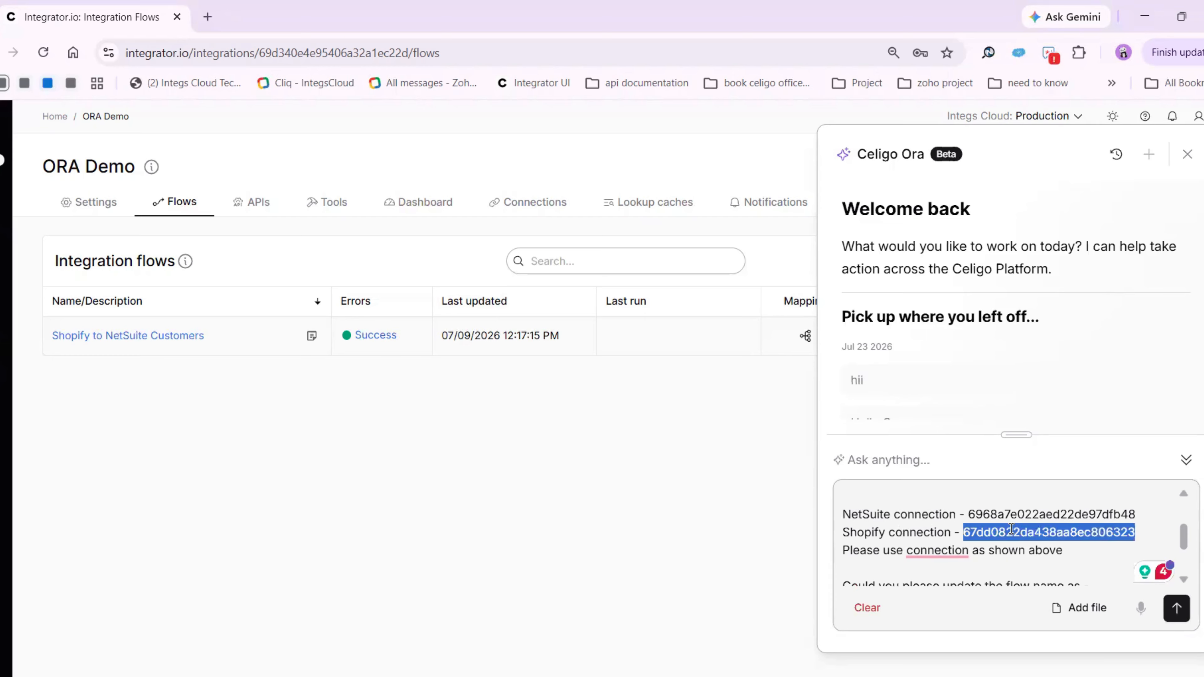
click(950, 532)
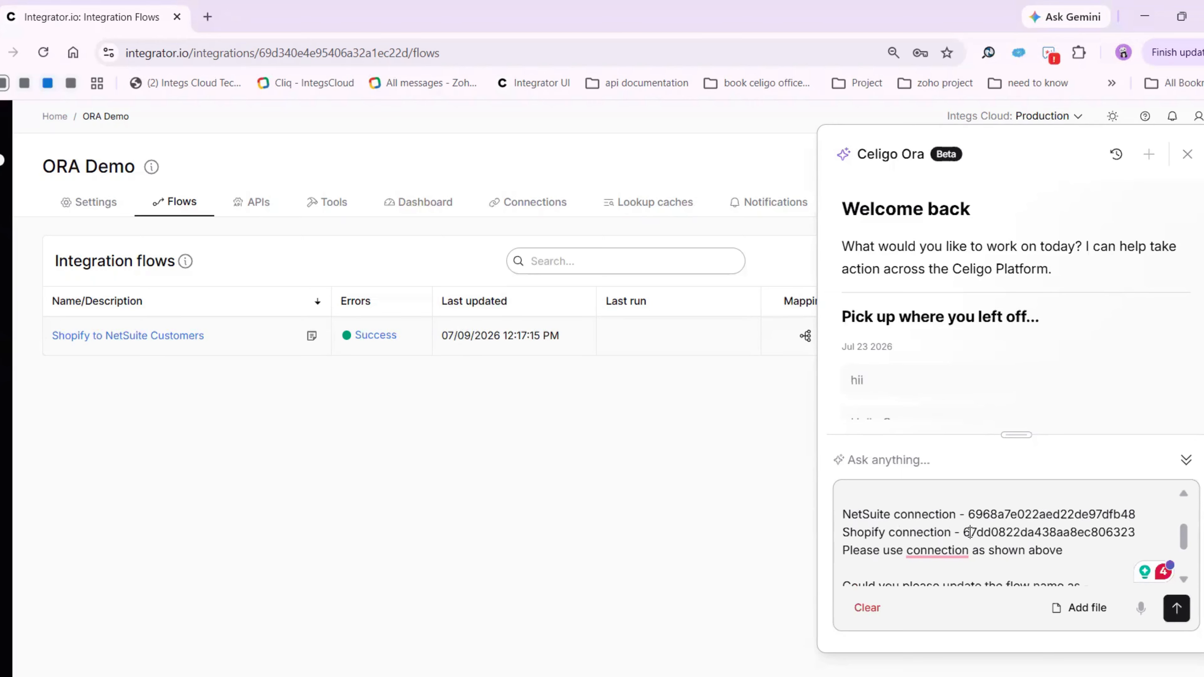
scroll(970, 532, down, 1)
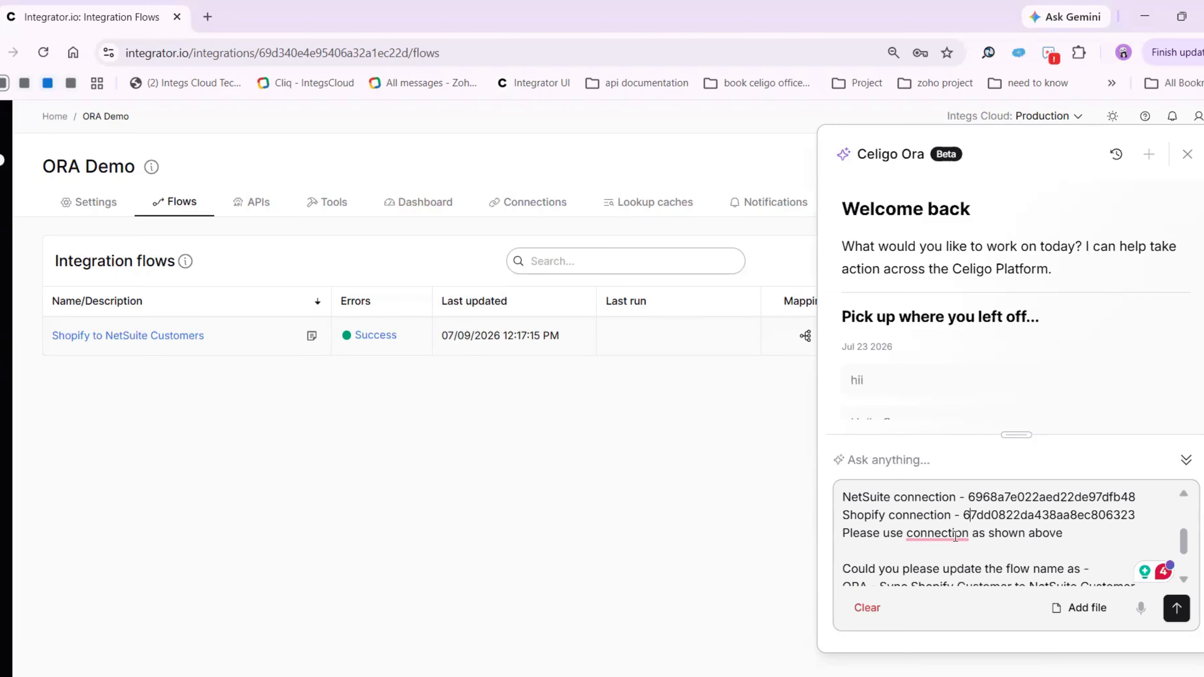
mouse_move(932, 536)
scroll(901, 538, down, 2)
click(847, 536)
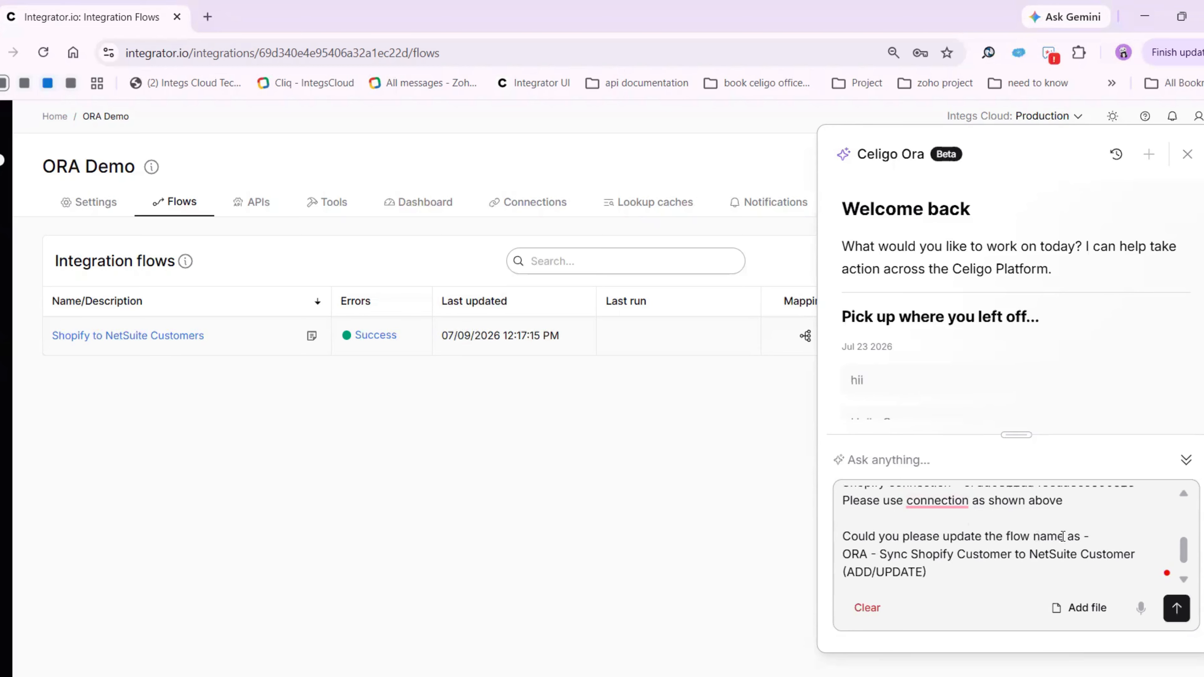
scroll(889, 554, down, 1)
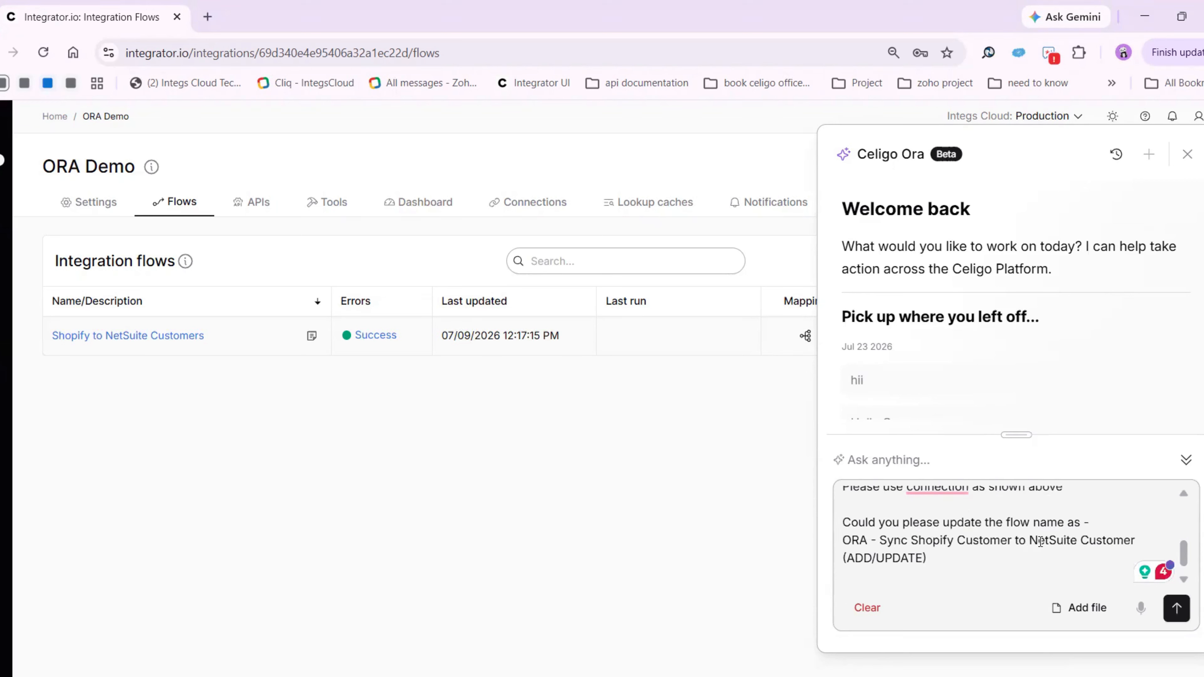
scroll(1004, 544, down, 1)
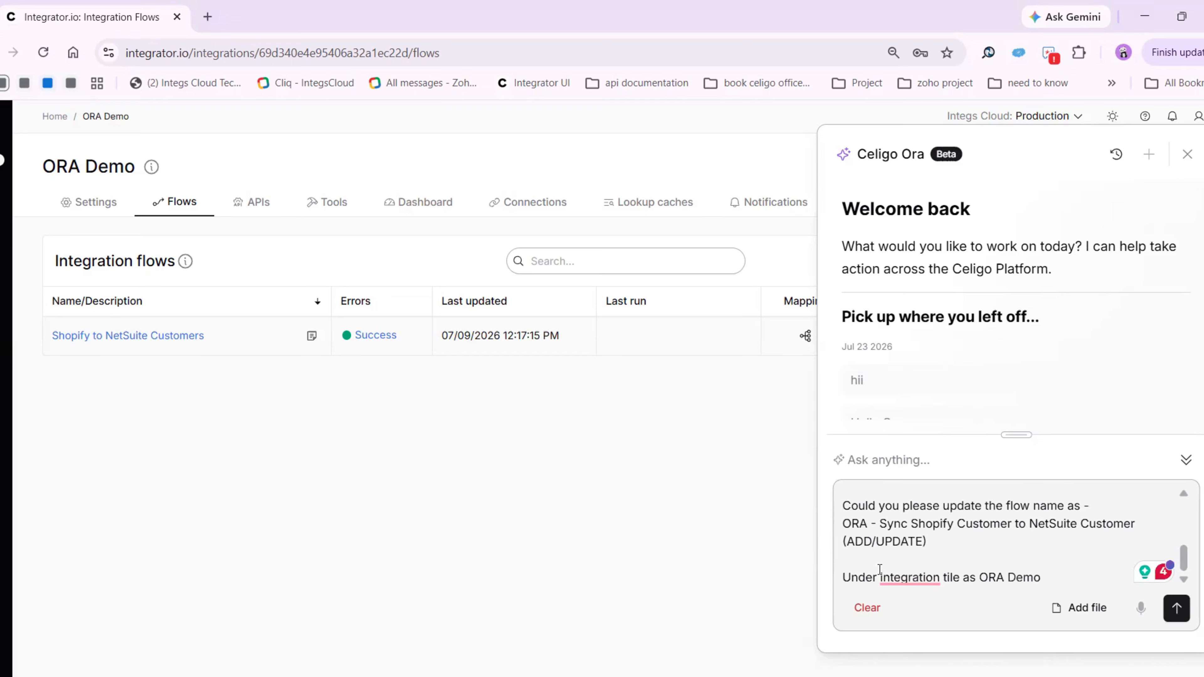
Correct the prompt's last line to "Under the integration tile as ORA Demo" and send the prompt to Ora
click(909, 576)
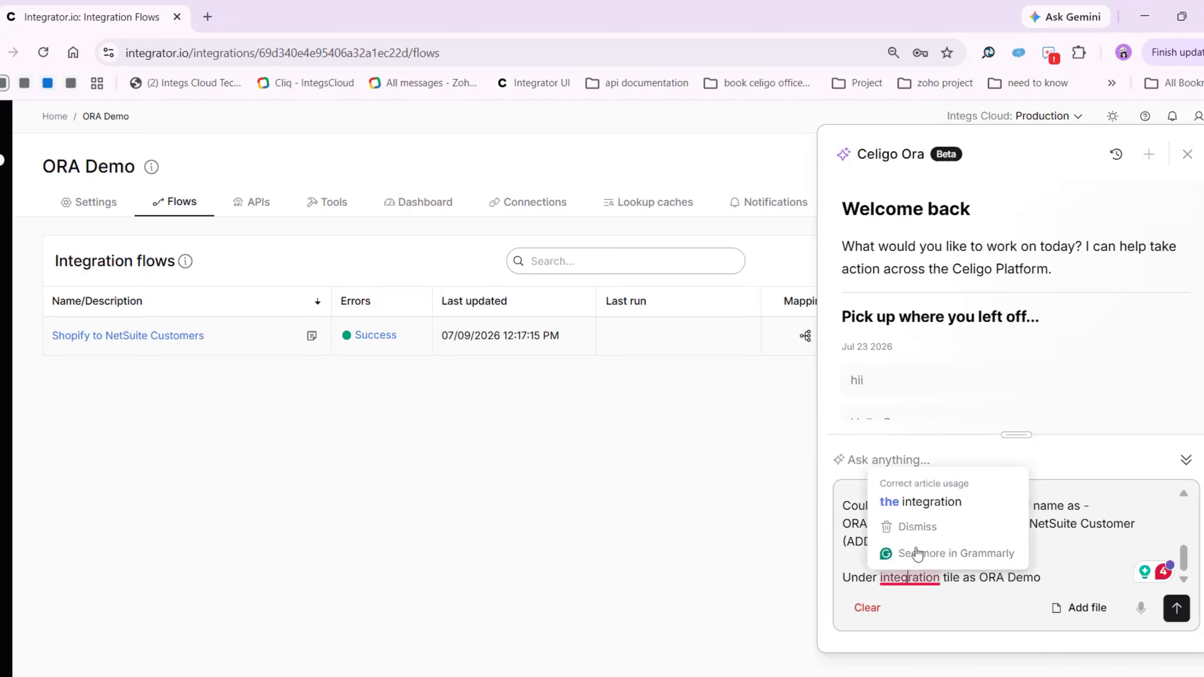
click(924, 504)
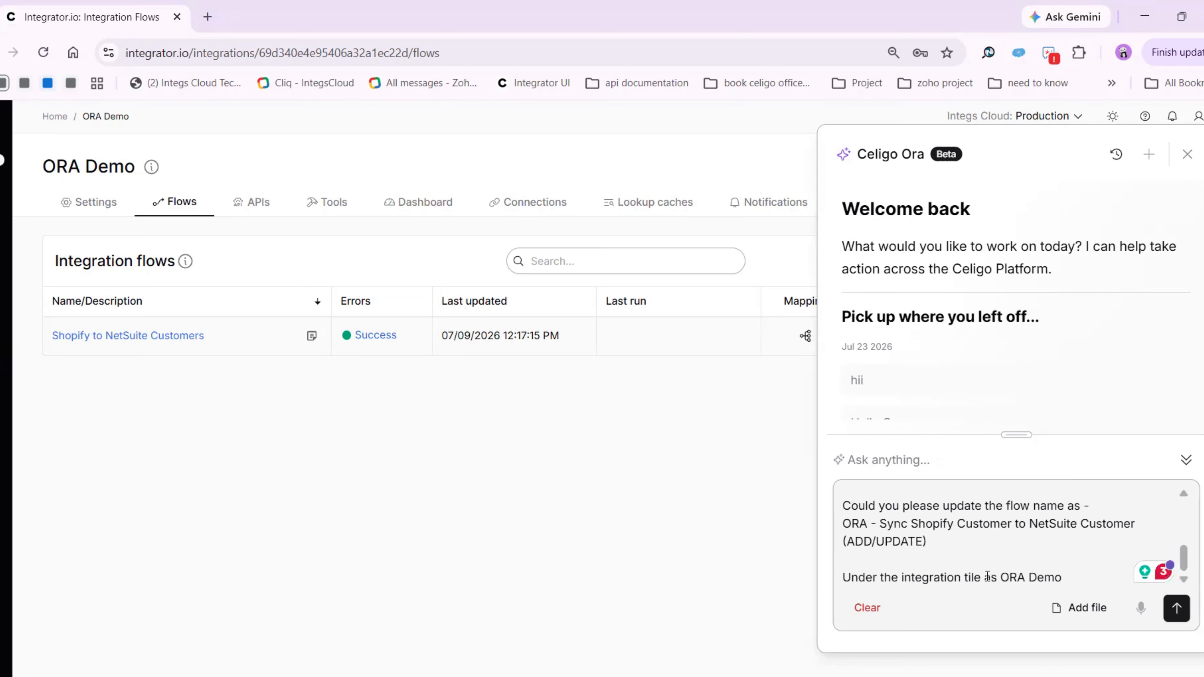
drag(1000, 579, 1054, 578)
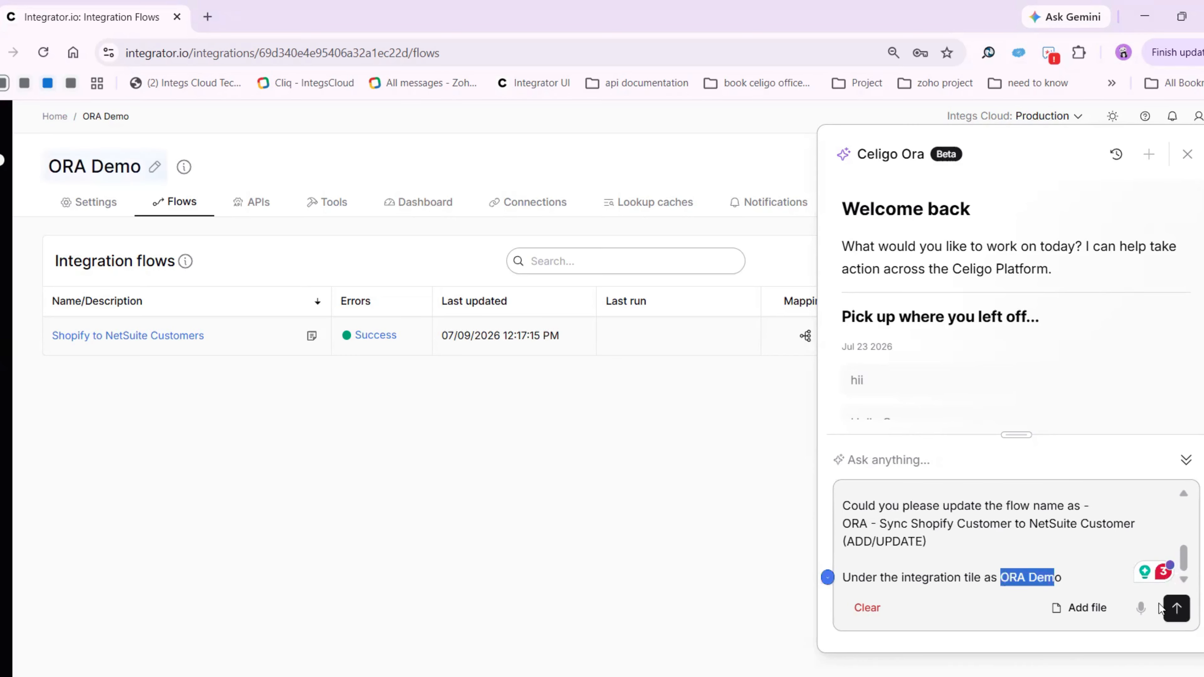
click(1176, 611)
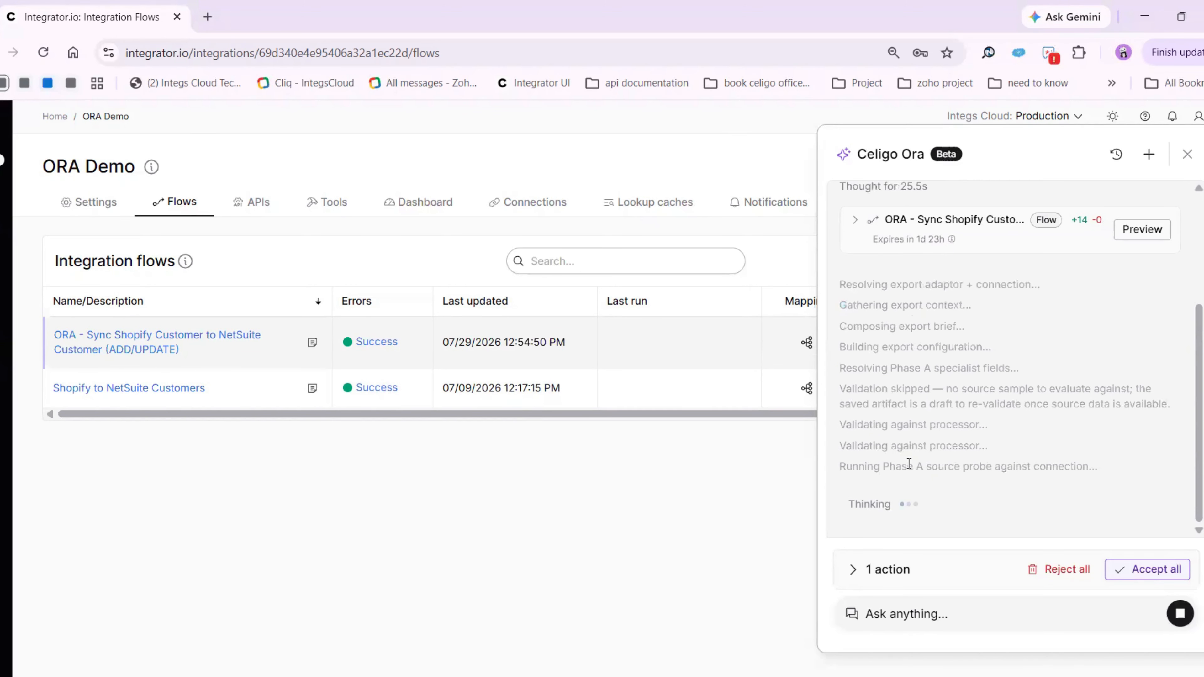
Follow Ora's reasoning and build progress for the flow, and check its list of proposed actions
scroll(910, 465, up, 4)
scroll(909, 441, down, 4)
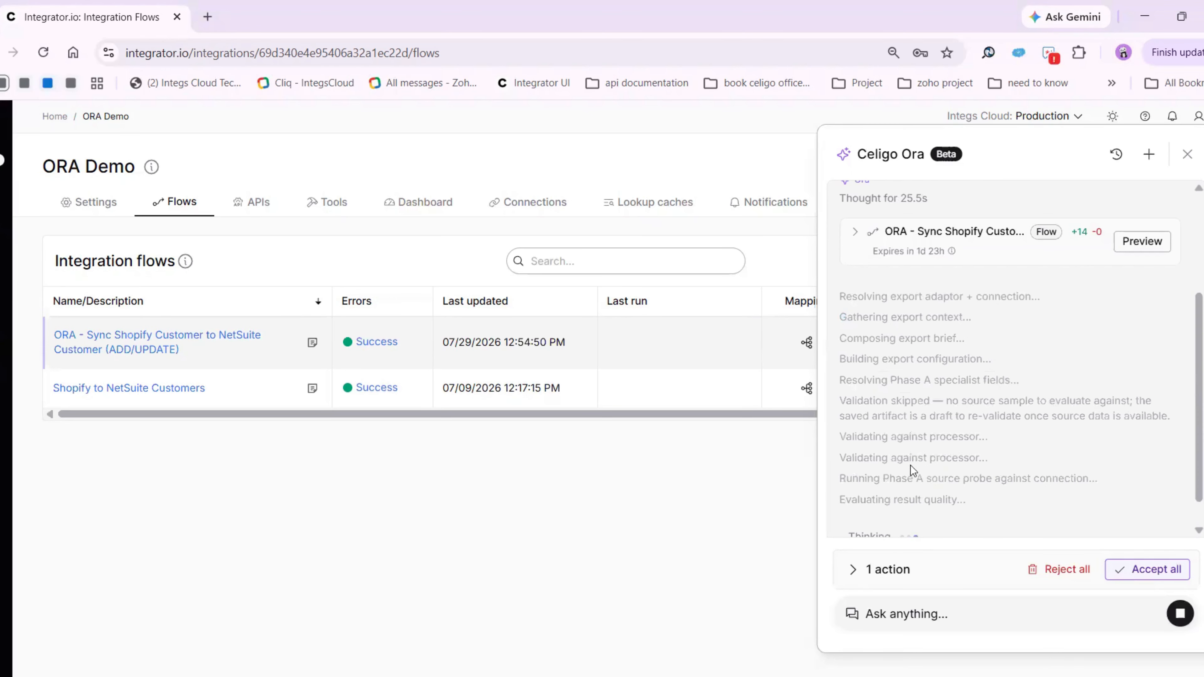
scroll(885, 351, down, 4)
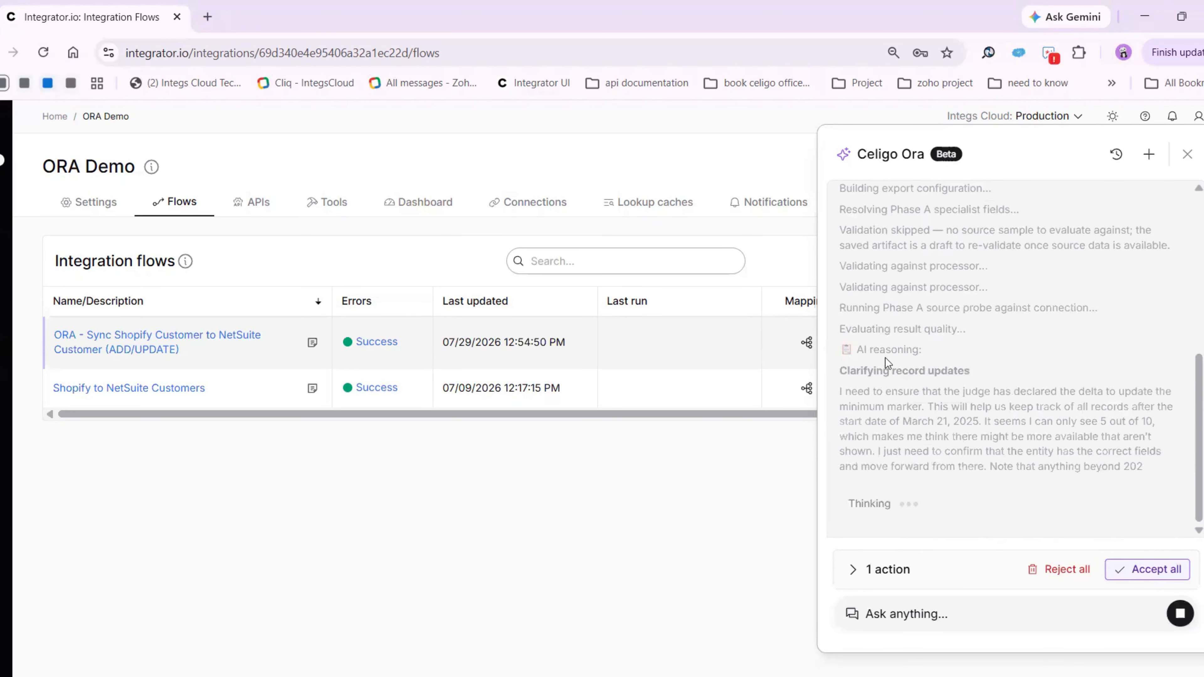
scroll(899, 390, up, 2)
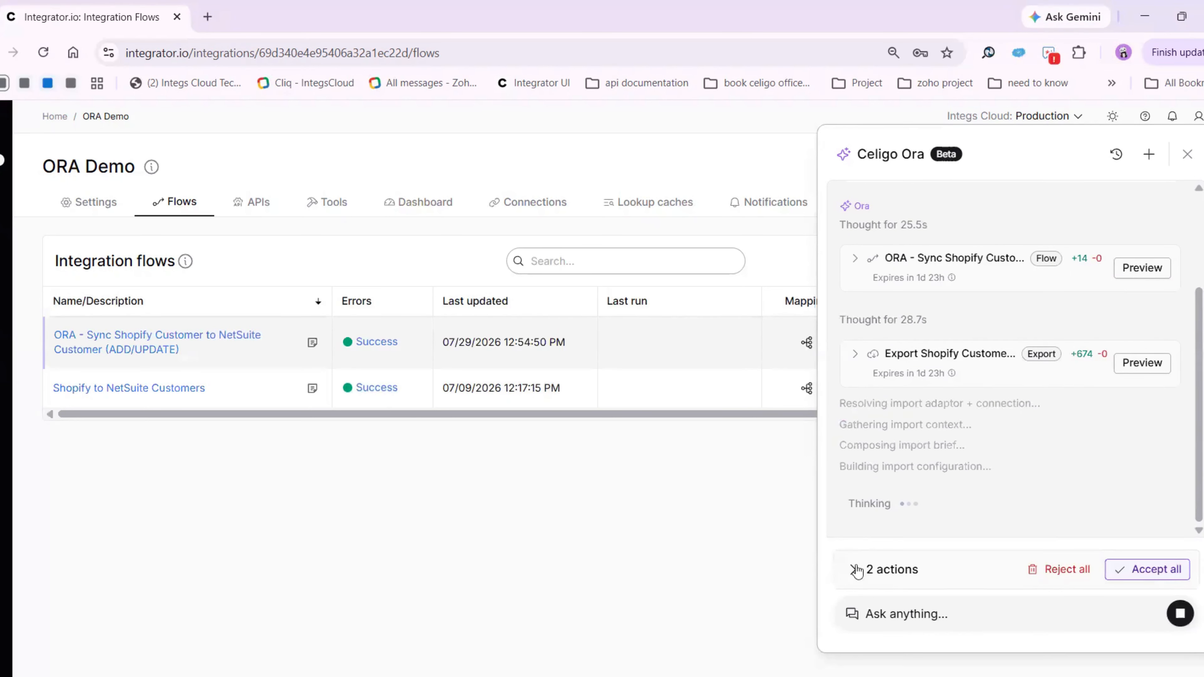
click(918, 555)
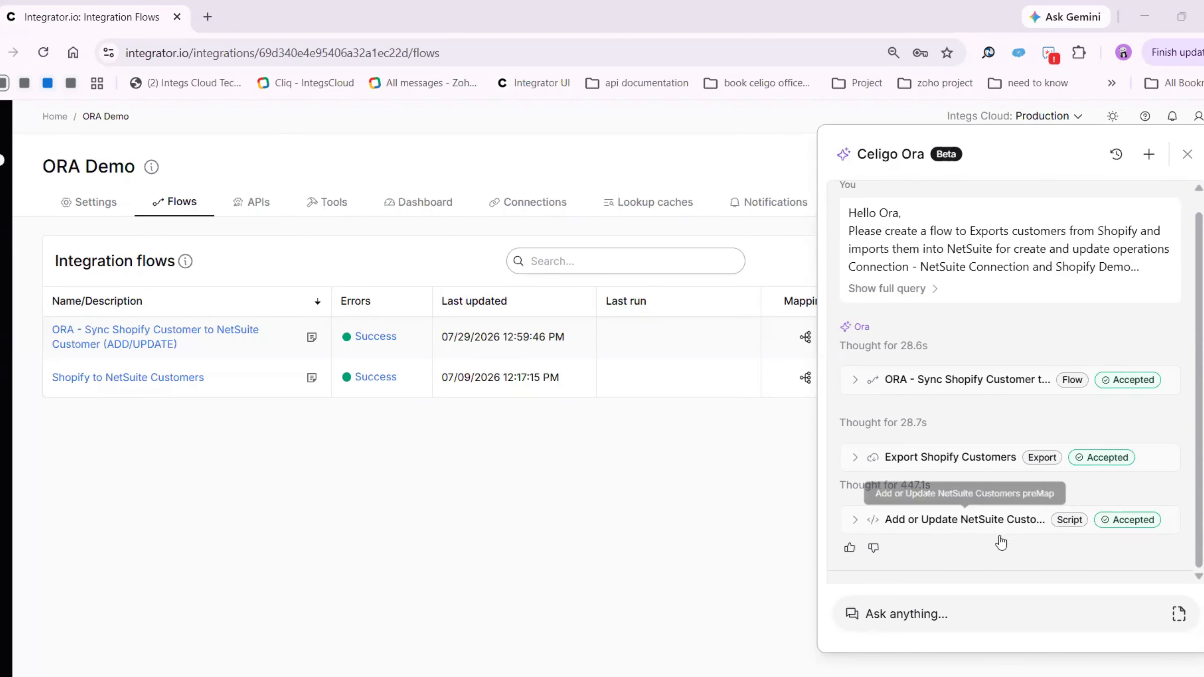
Open the ORA - Sync Shopify Customer to NetSuite Customer flow, inspect Ora's accepted NetSuite customer script change, and close the assistant
click(218, 338)
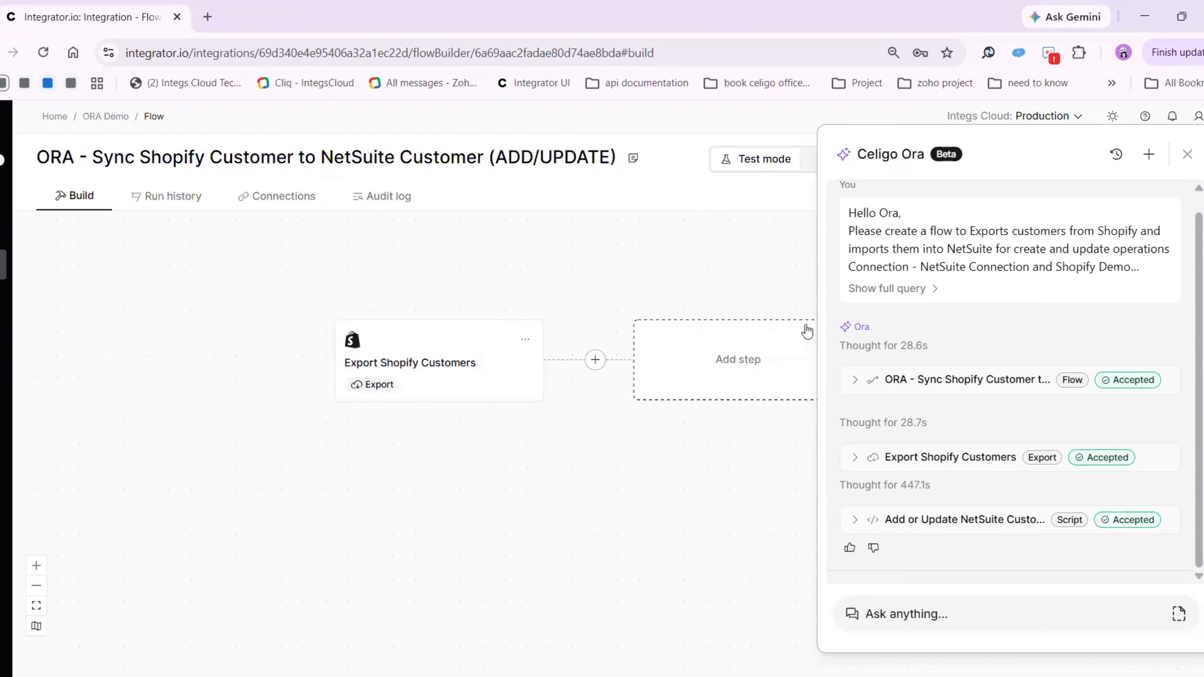
click(1138, 522)
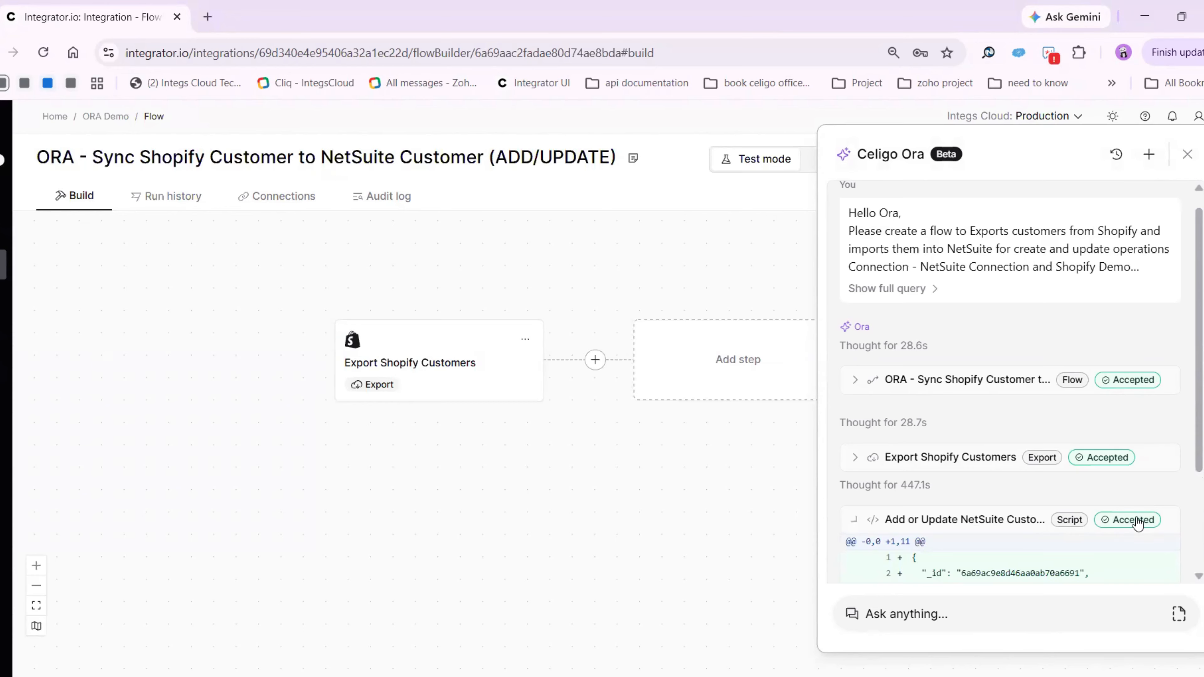
scroll(1130, 525, down, 3)
click(1011, 527)
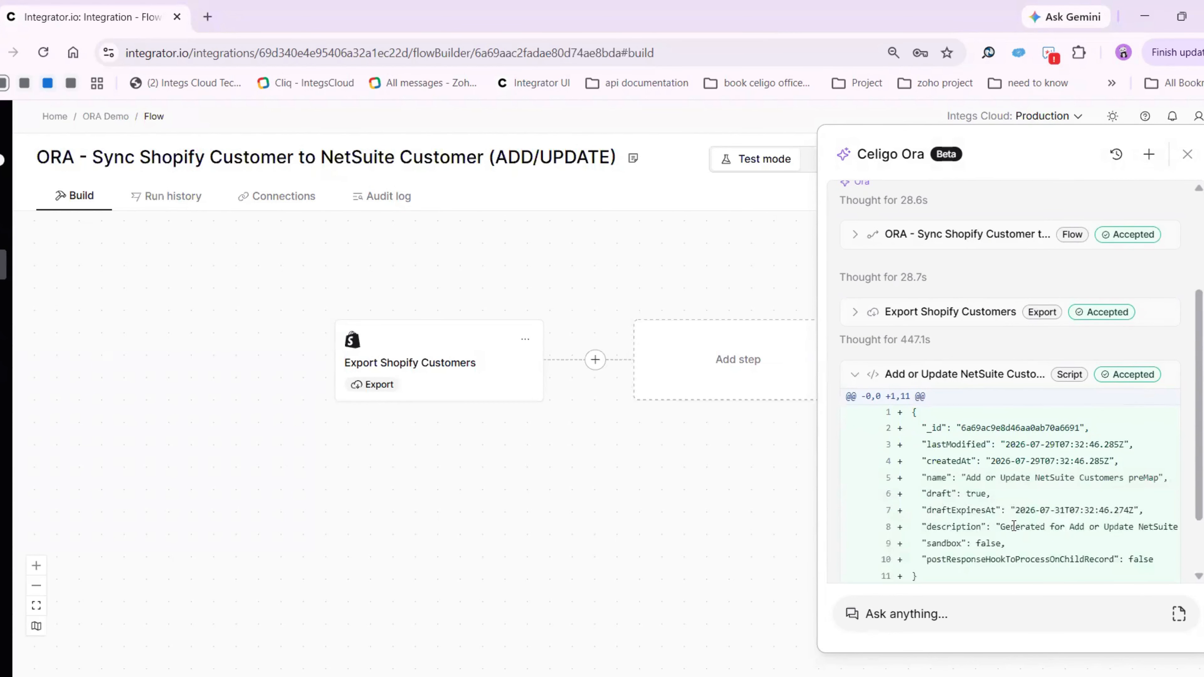
click(1012, 526)
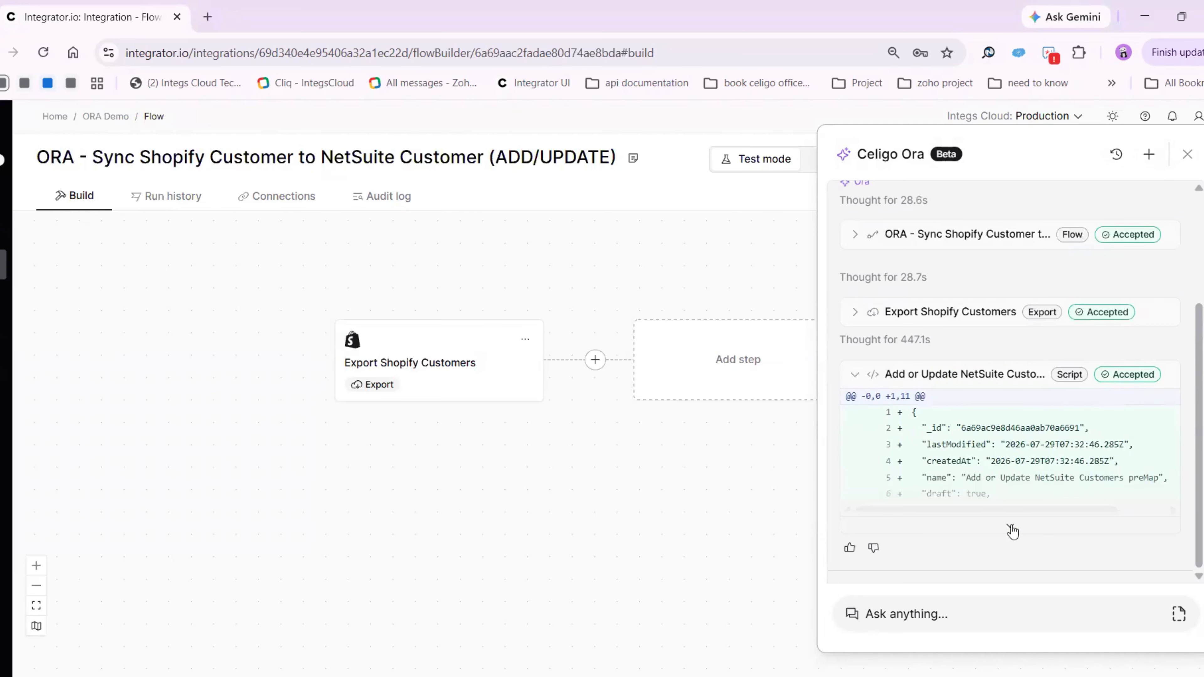
scroll(1012, 532, up, 1)
scroll(1012, 532, down, 1)
click(854, 374)
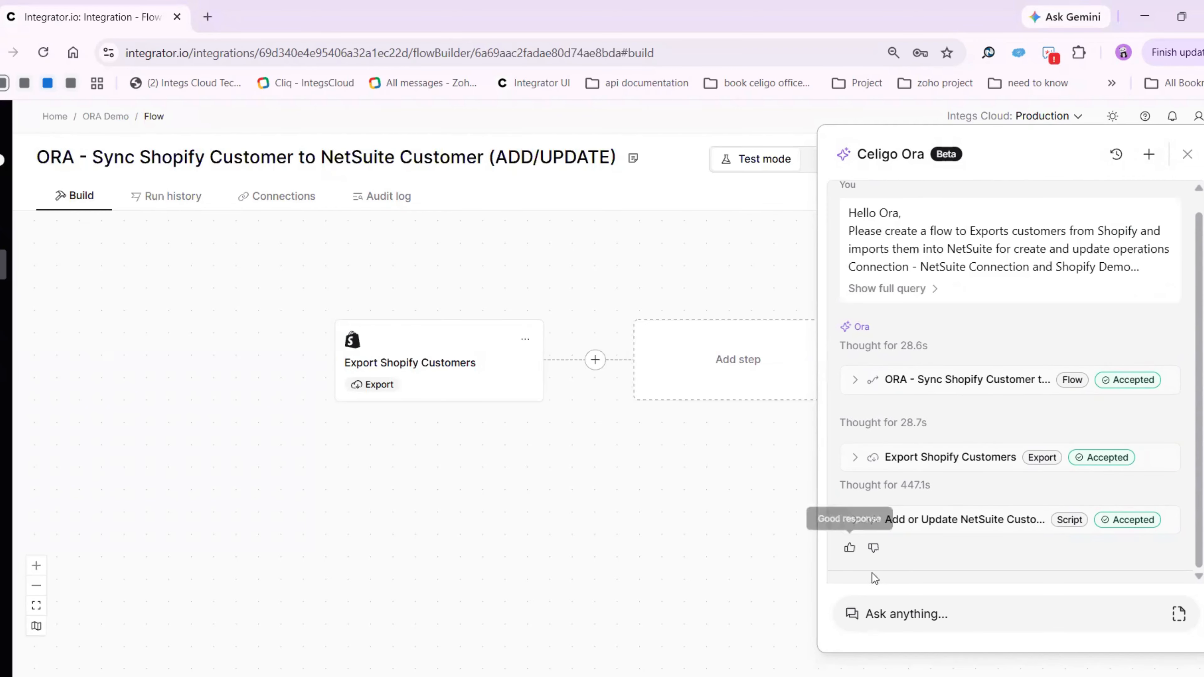
click(1187, 154)
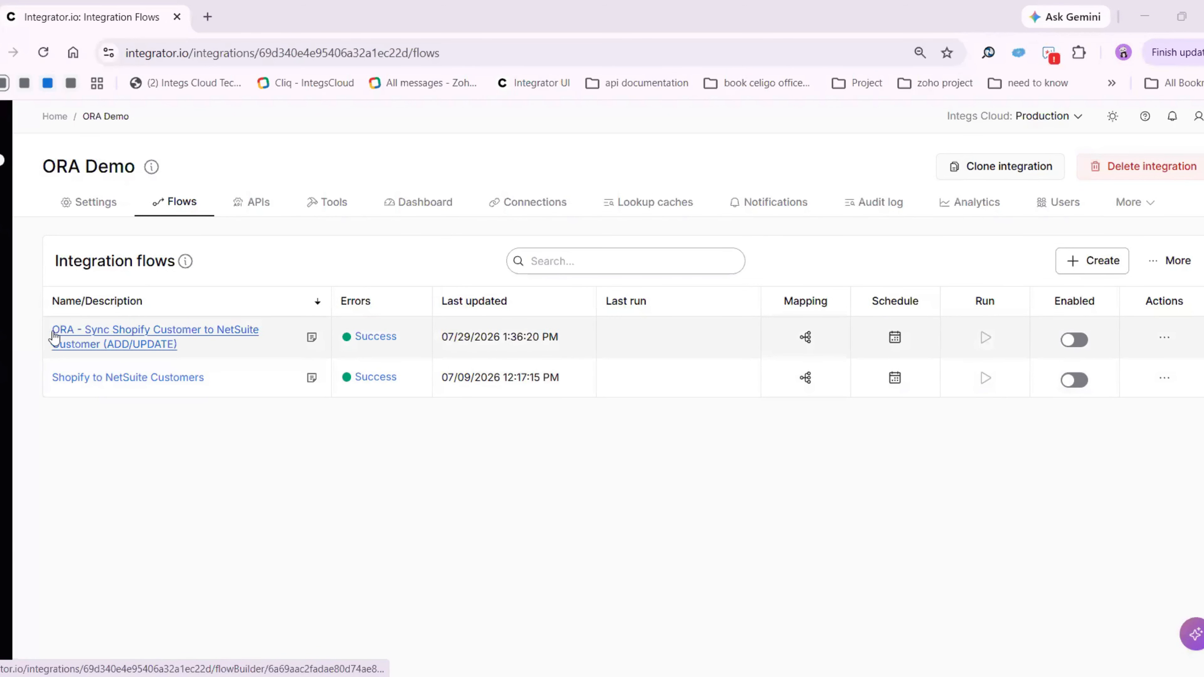
Open the Export Shopify Customers step of the ORA sync flow and review its general settings
click(187, 335)
click(389, 356)
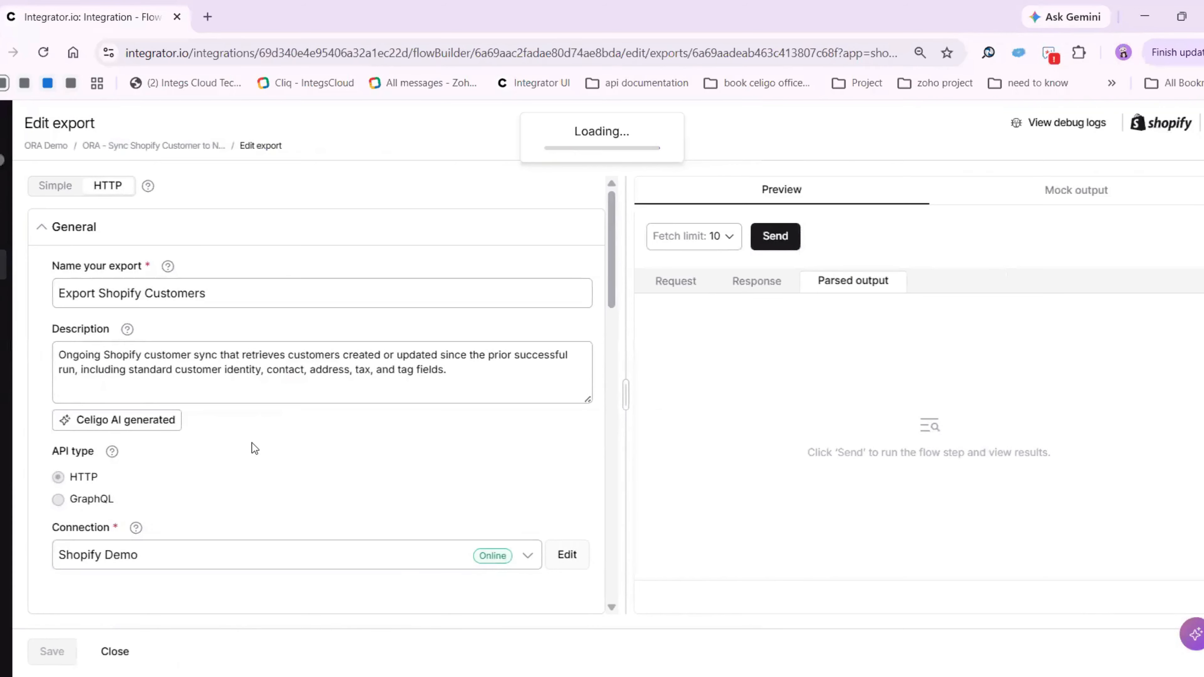
scroll(252, 443, down, 3)
scroll(252, 444, up, 3)
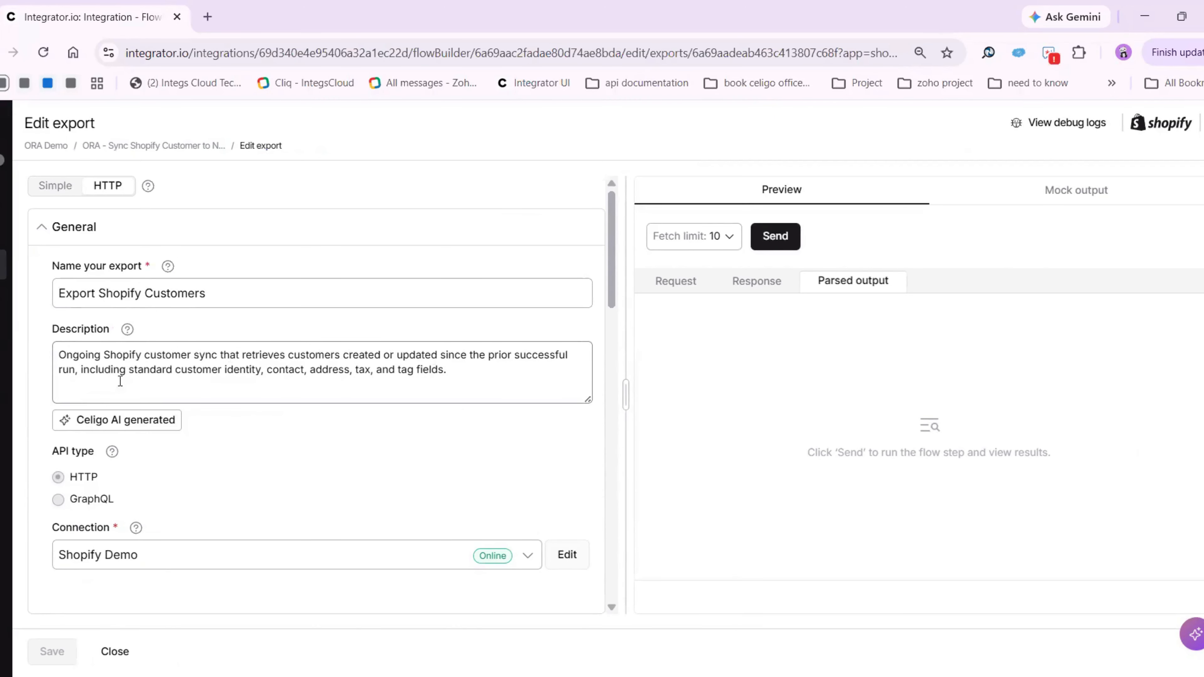
Examine the Shopify export's relative URI with its lastExportDateTime filter and its export type, and close the export without changes
scroll(187, 417, down, 1)
scroll(185, 417, down, 8)
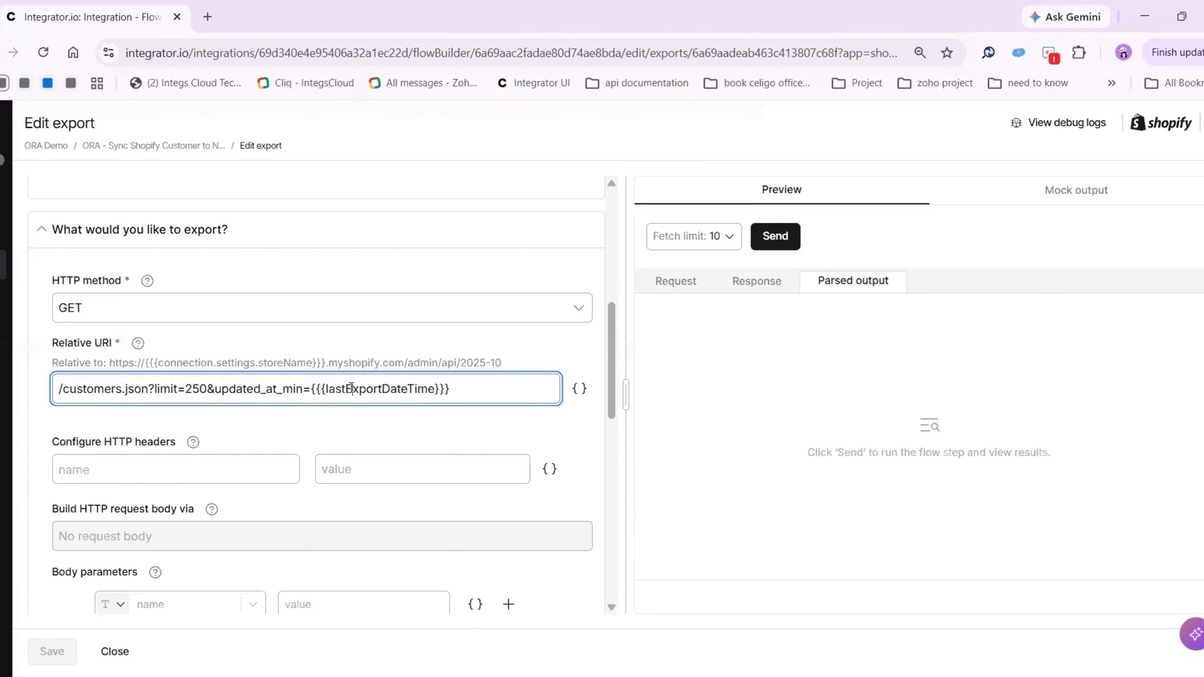
double_click(351, 388)
click(755, 391)
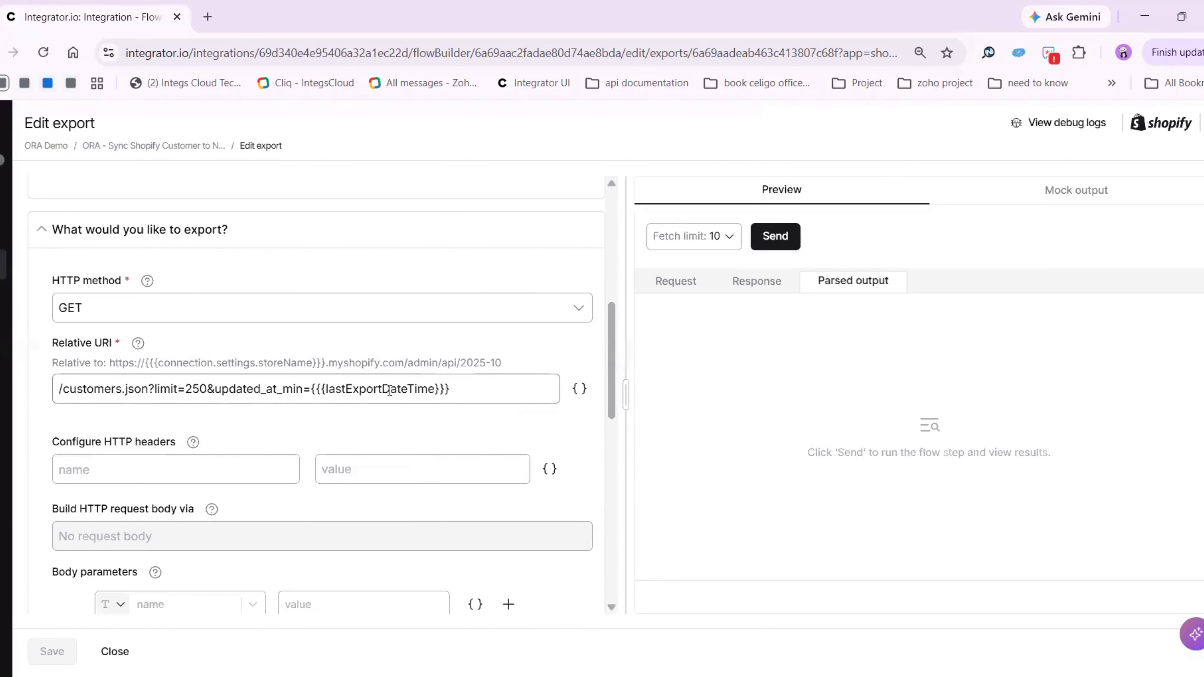
double_click(389, 389)
click(775, 392)
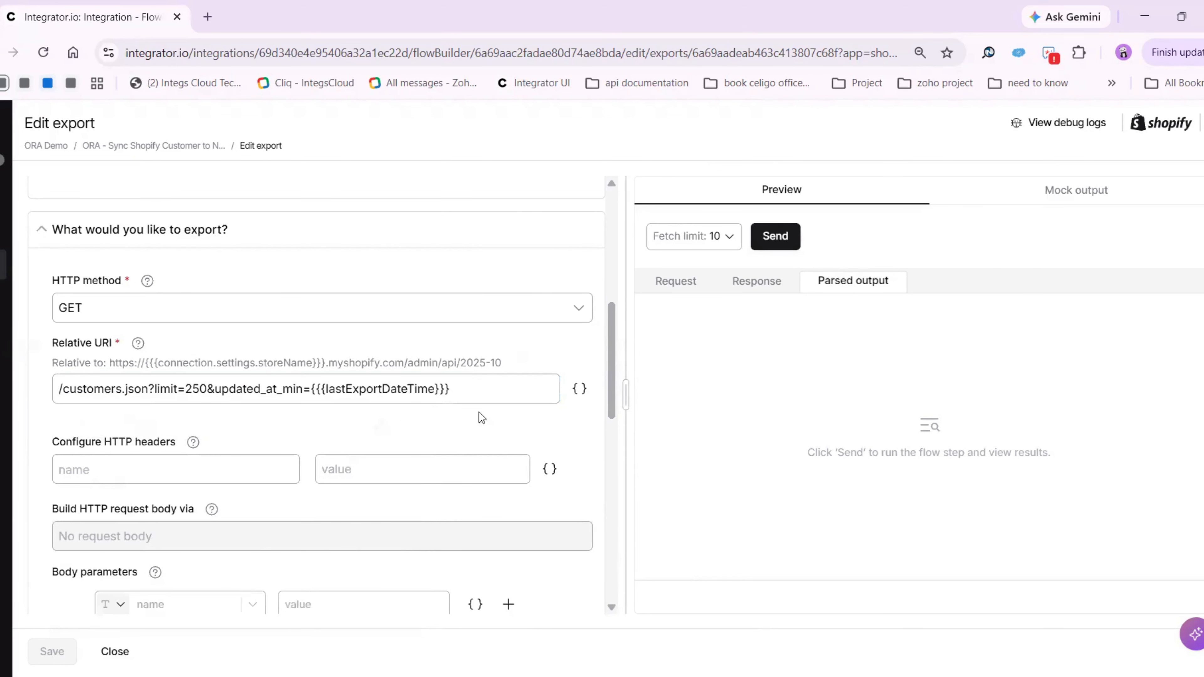
double_click(378, 393)
click(773, 415)
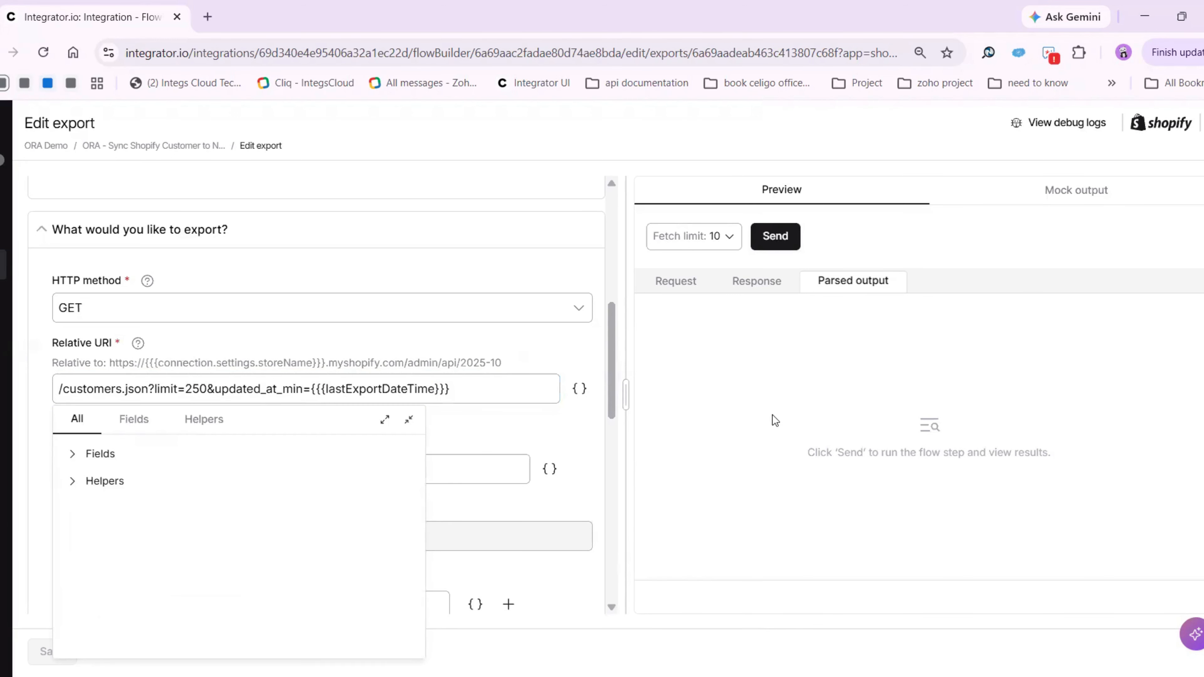
scroll(357, 439, down, 10)
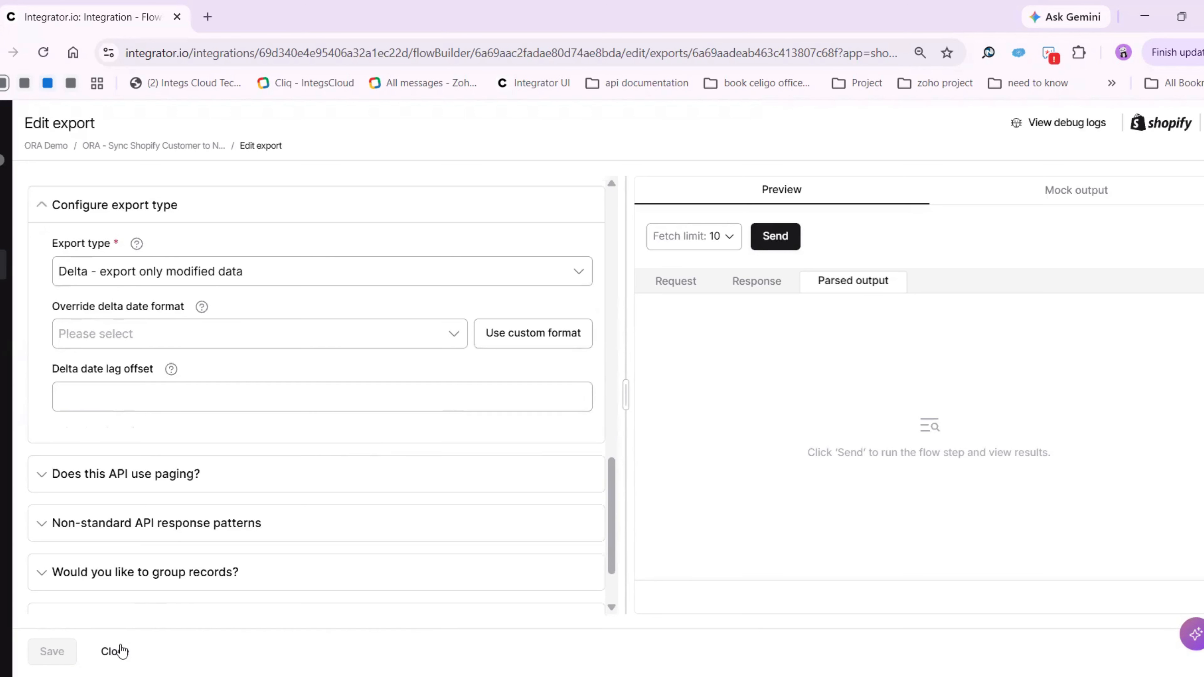
click(116, 651)
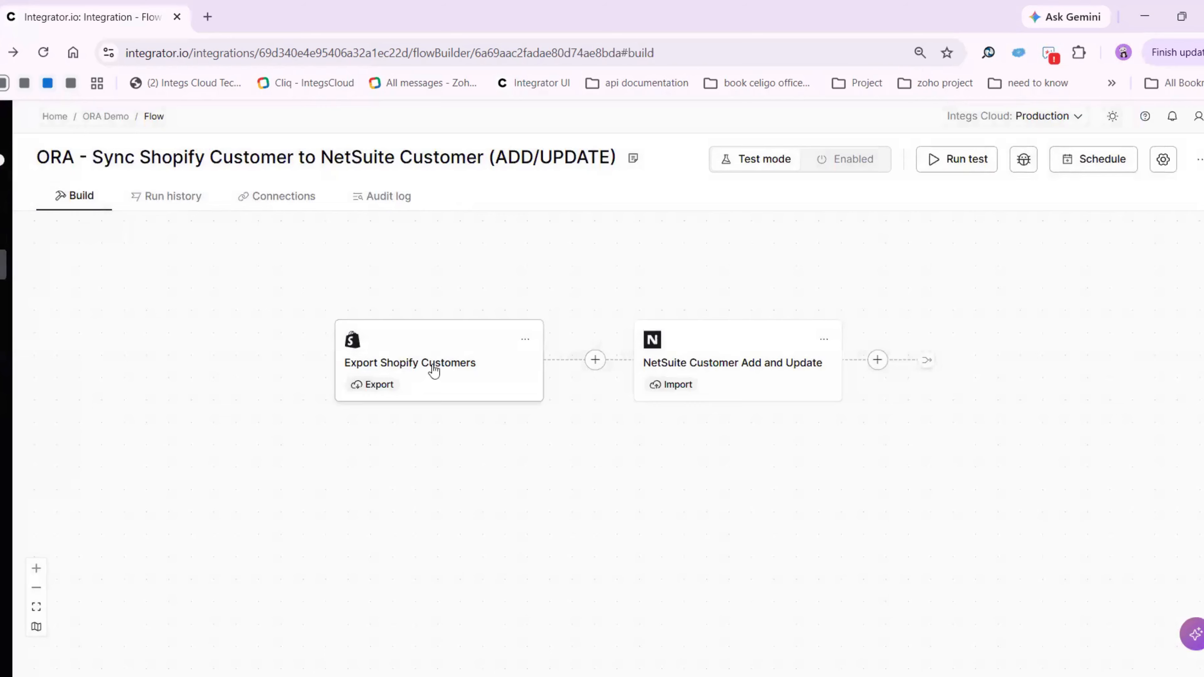
Review the NetSuite Customer Add and Update import's connection, record type, operation and existing-record lookup, and close it without changes
click(724, 361)
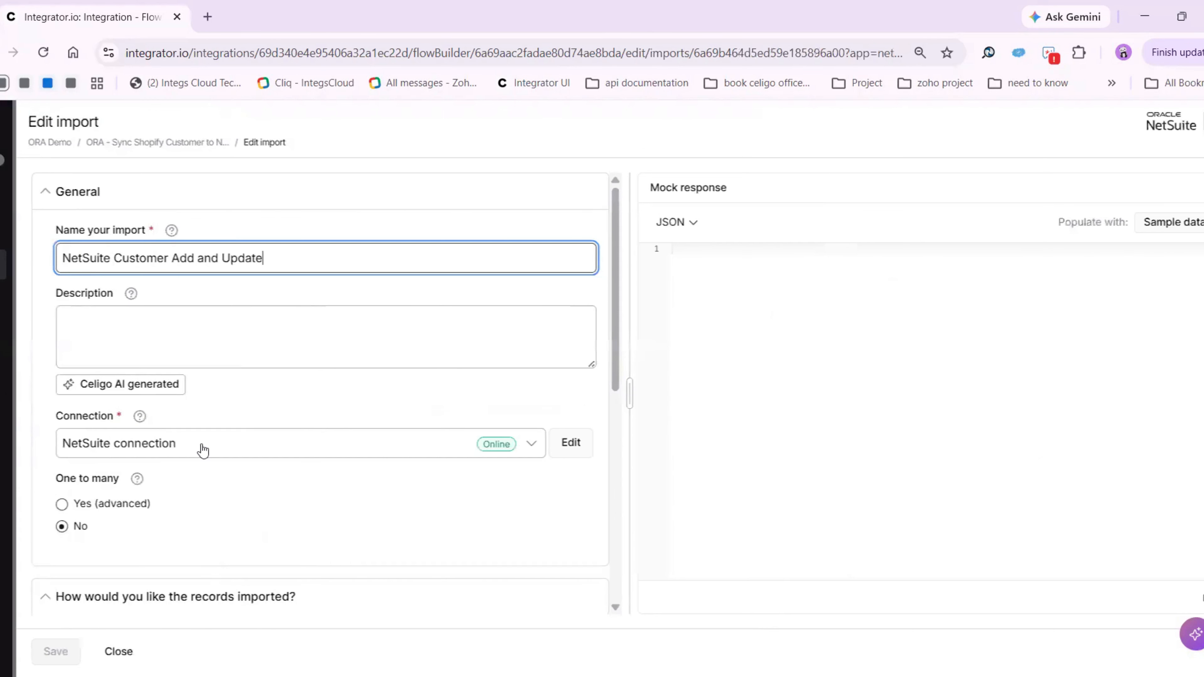
scroll(202, 461, down, 3)
scroll(191, 390, up, 4)
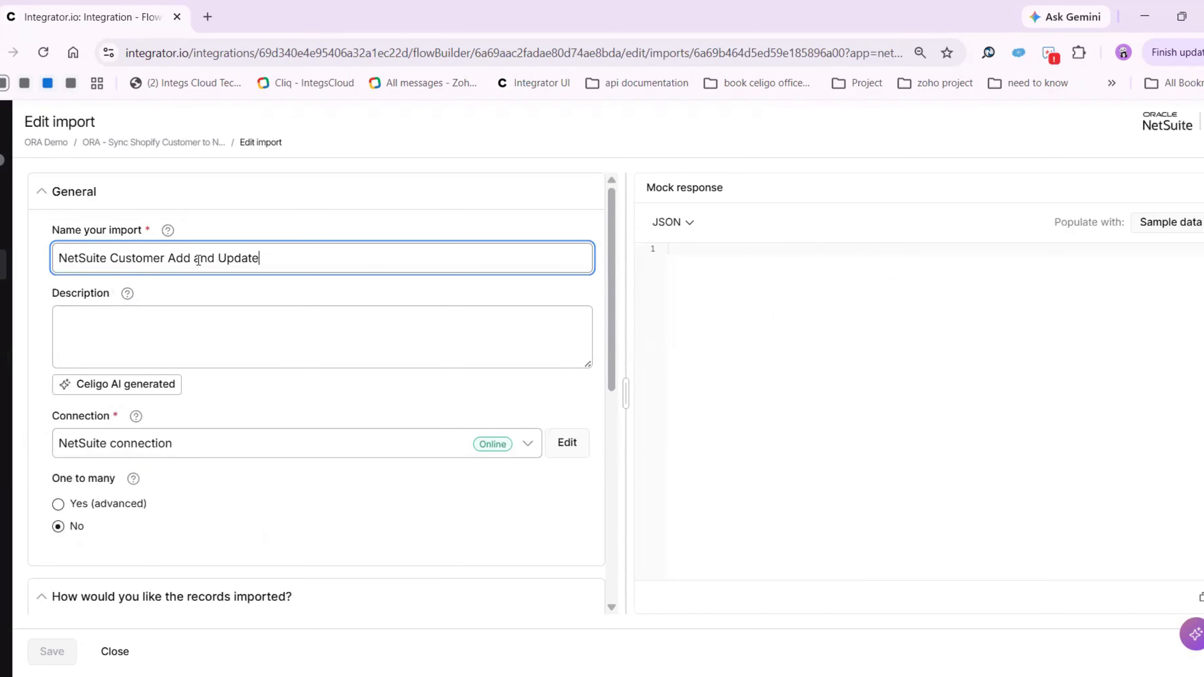
scroll(268, 395, down, 5)
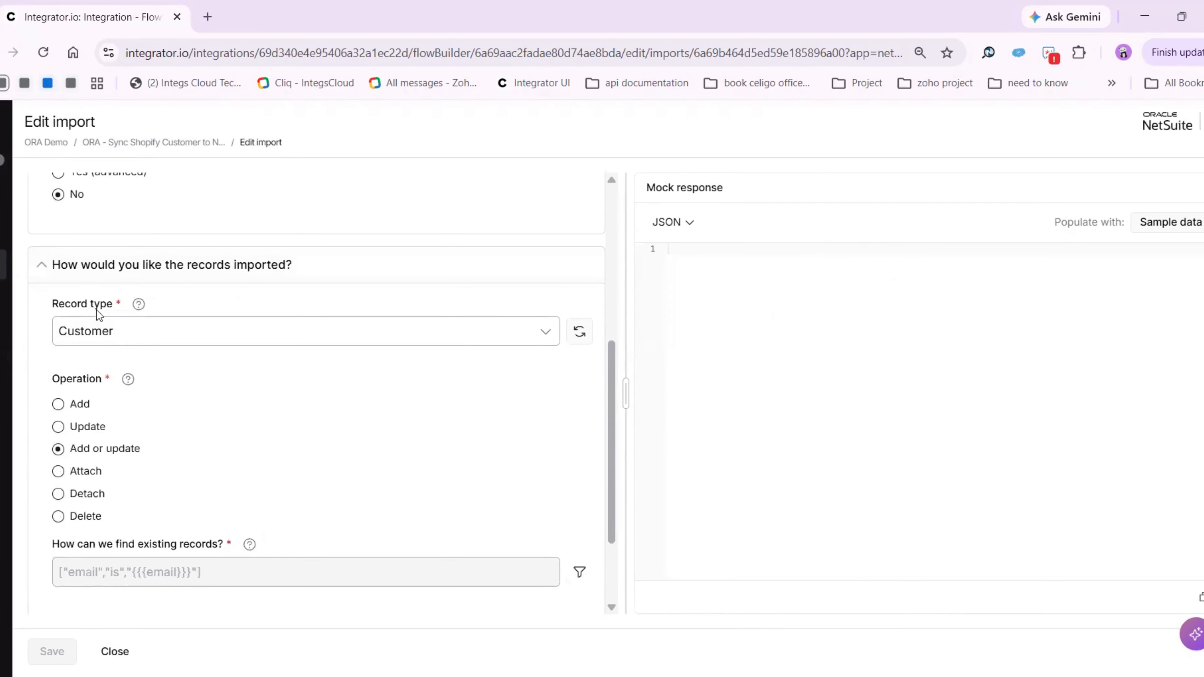
scroll(116, 375, down, 1)
scroll(118, 382, down, 2)
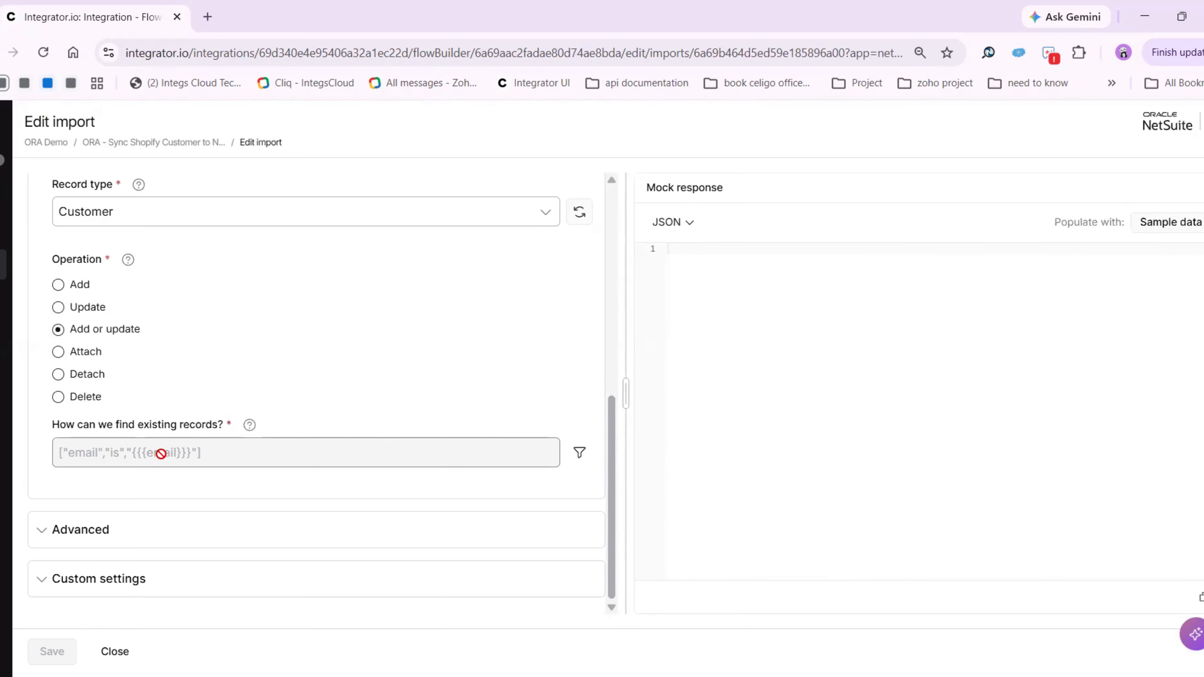
click(116, 651)
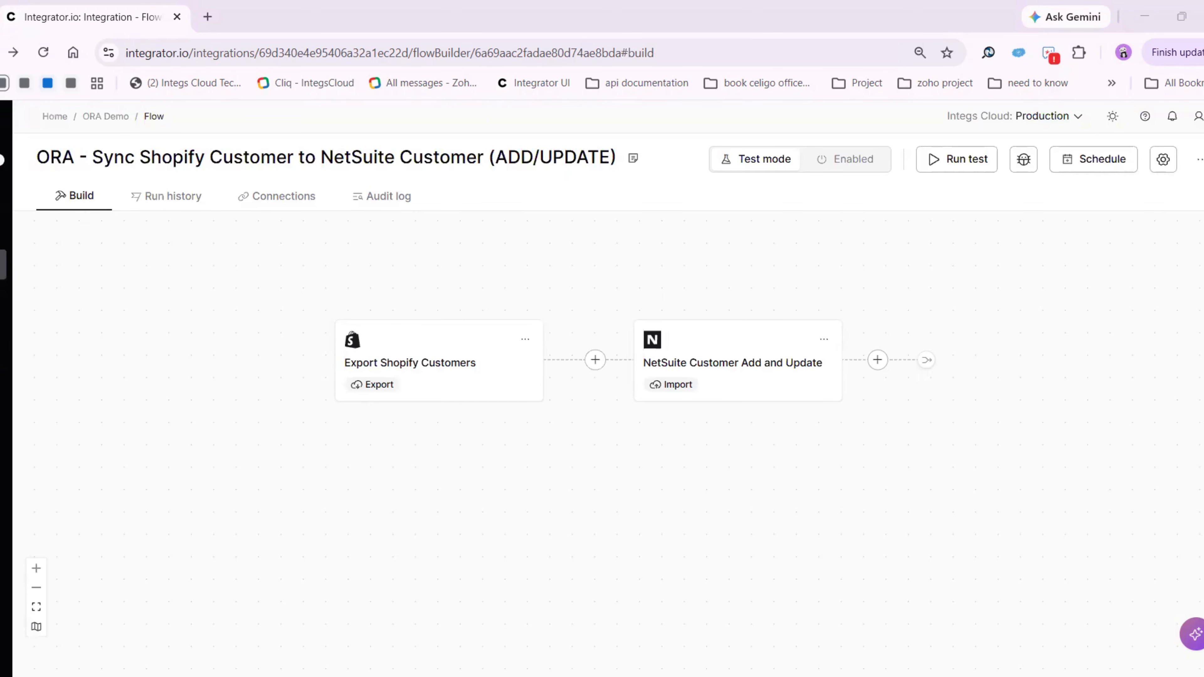
Open the field mapping of the NetSuite Customer Add and Update import, check its rules, and close it
click(824, 340)
click(866, 520)
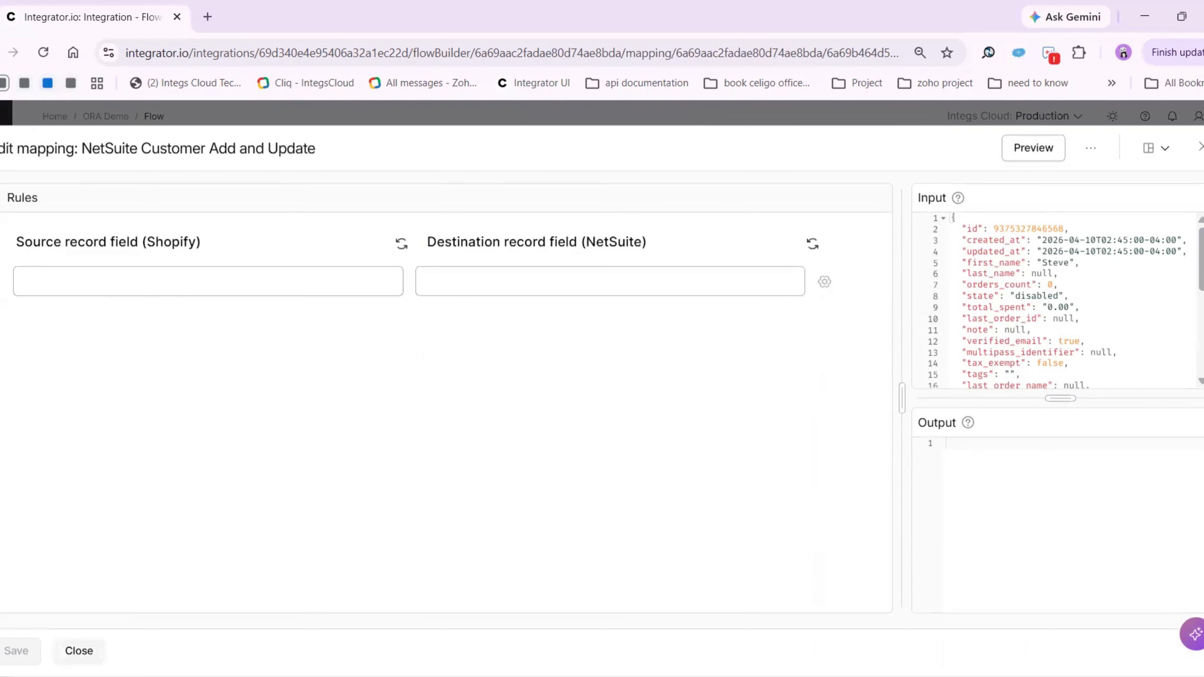
click(79, 651)
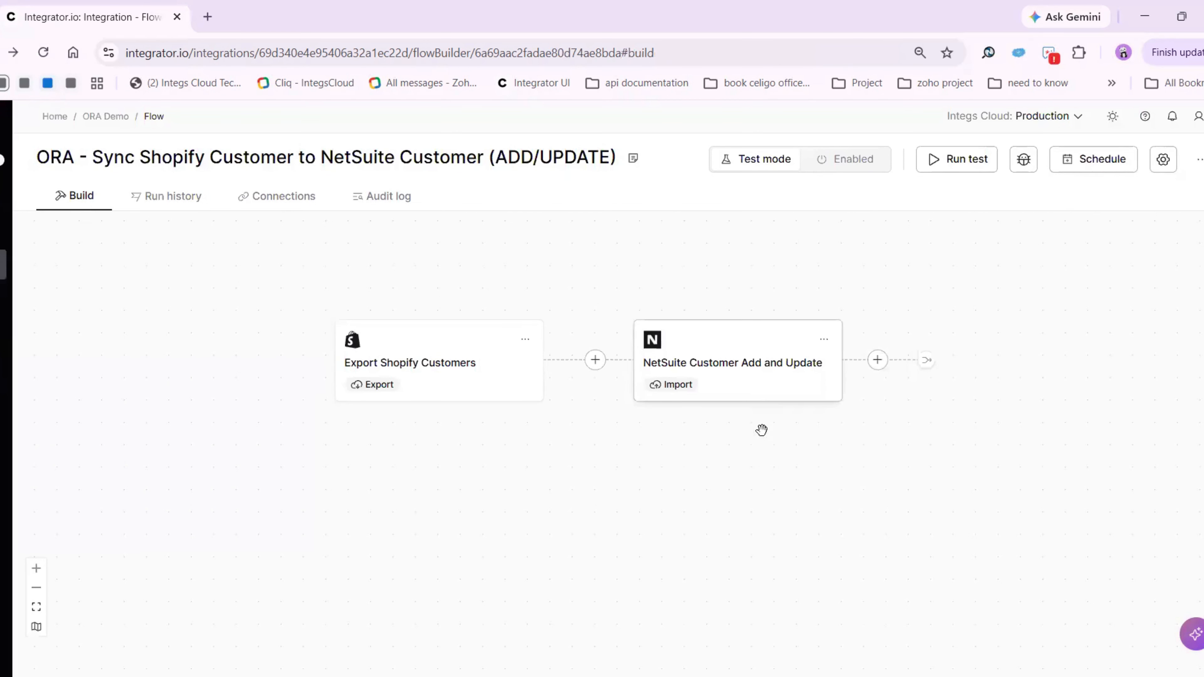